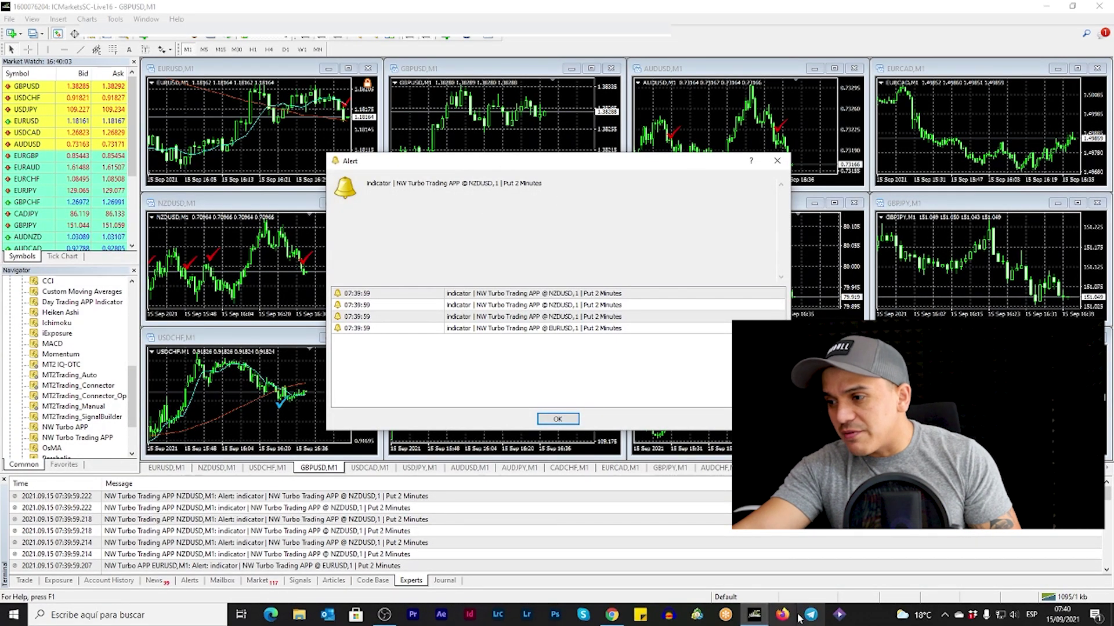
Step: Check the MT4 alert, then open a $100 two-minute Down trade on NZD/USD
click(626, 618)
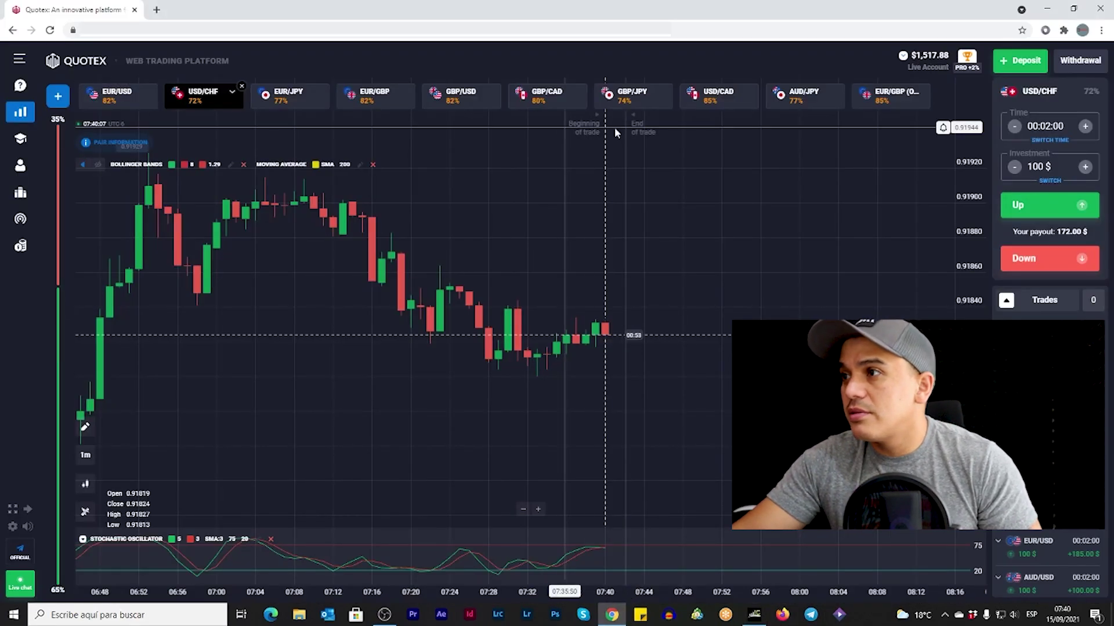
click(58, 96)
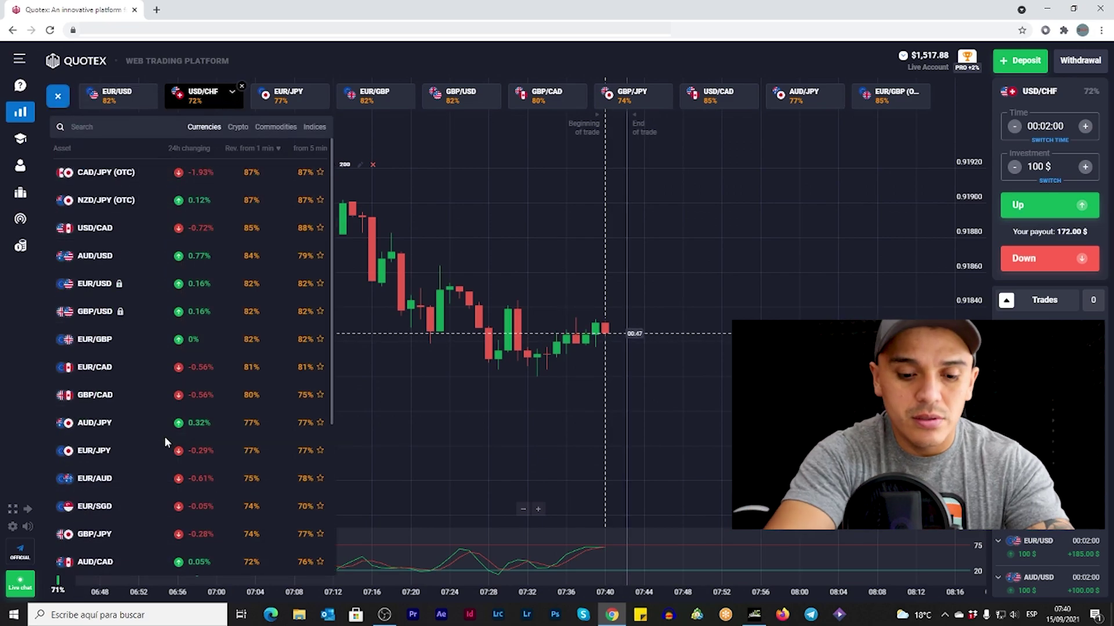
text(nz)
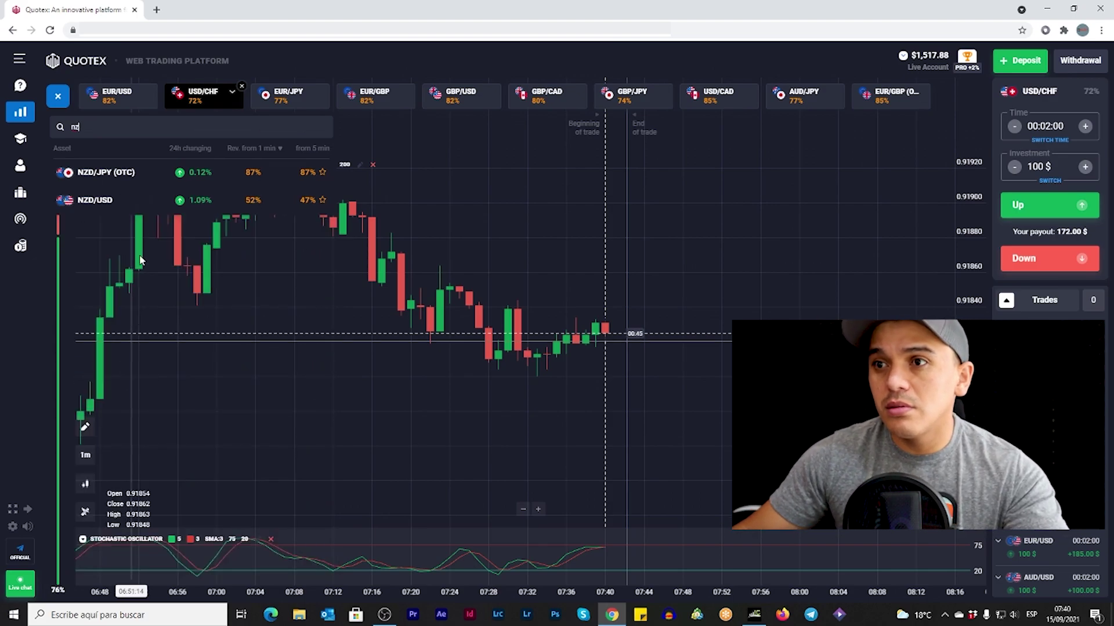
click(135, 201)
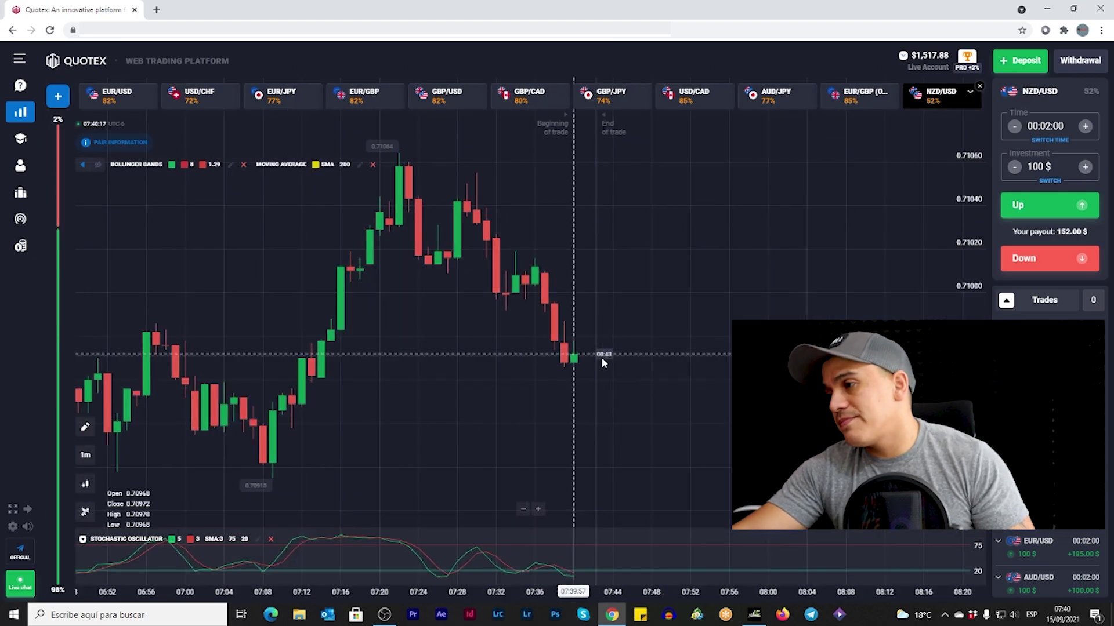
key(alt+Tab)
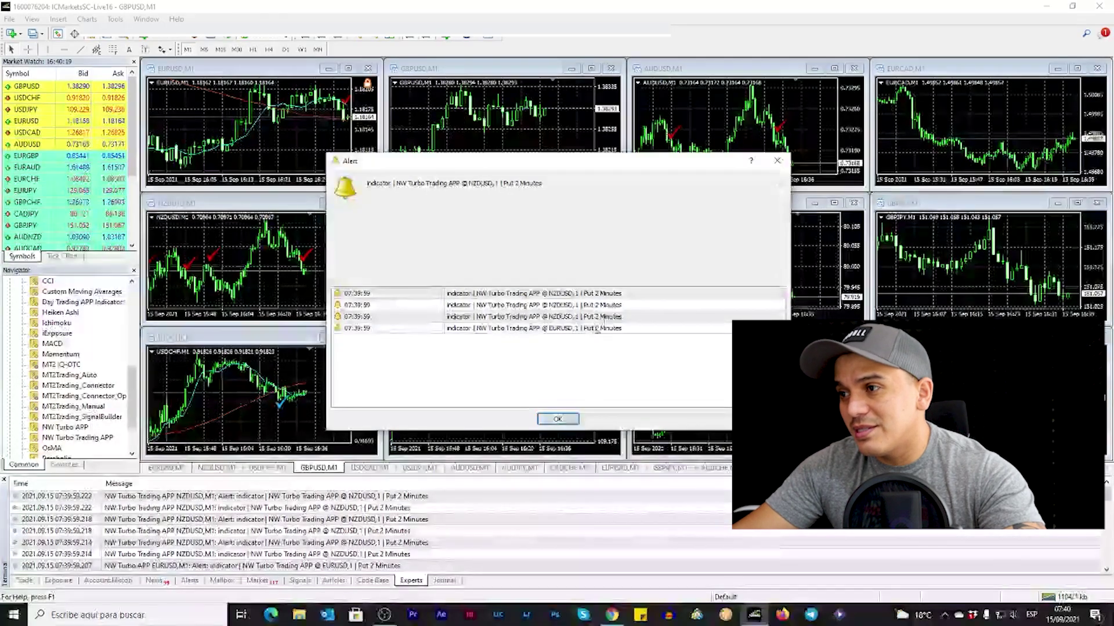
key(alt+Tab)
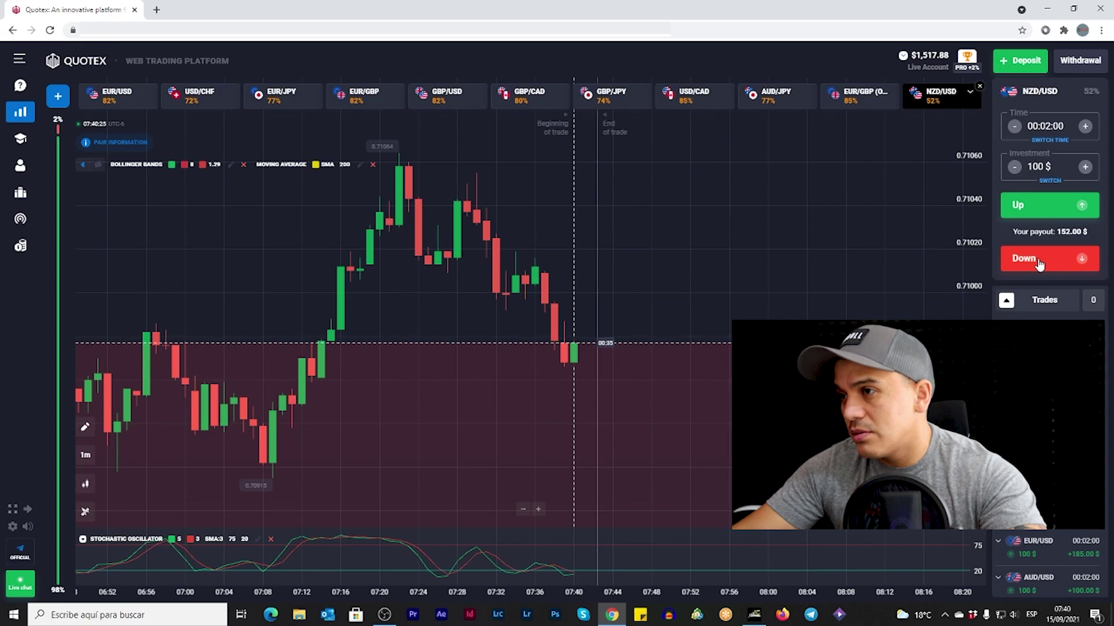
click(1038, 260)
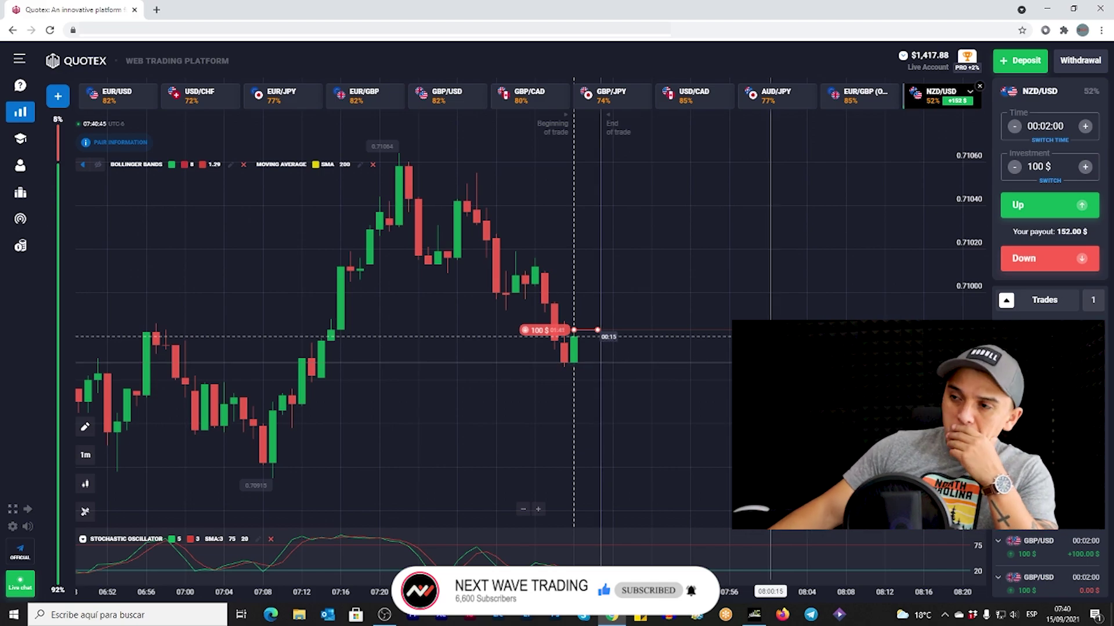
scroll(1049, 566, down, 1)
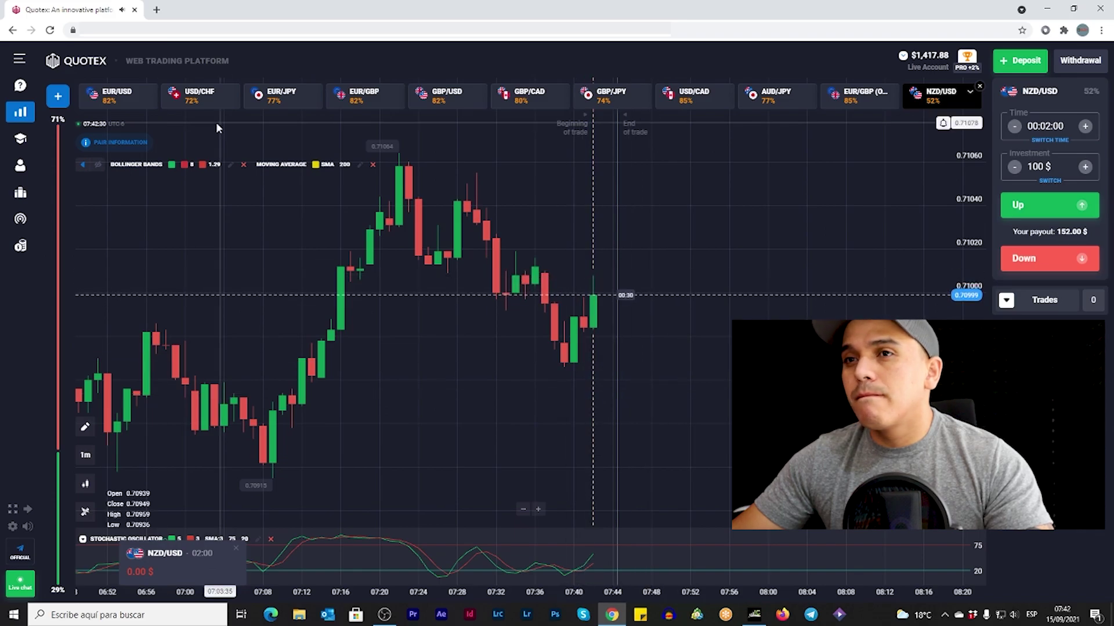
Step: Switch the chart to EUR/CAD and place a $100 two-minute Down trade
click(57, 96)
text(eurca)
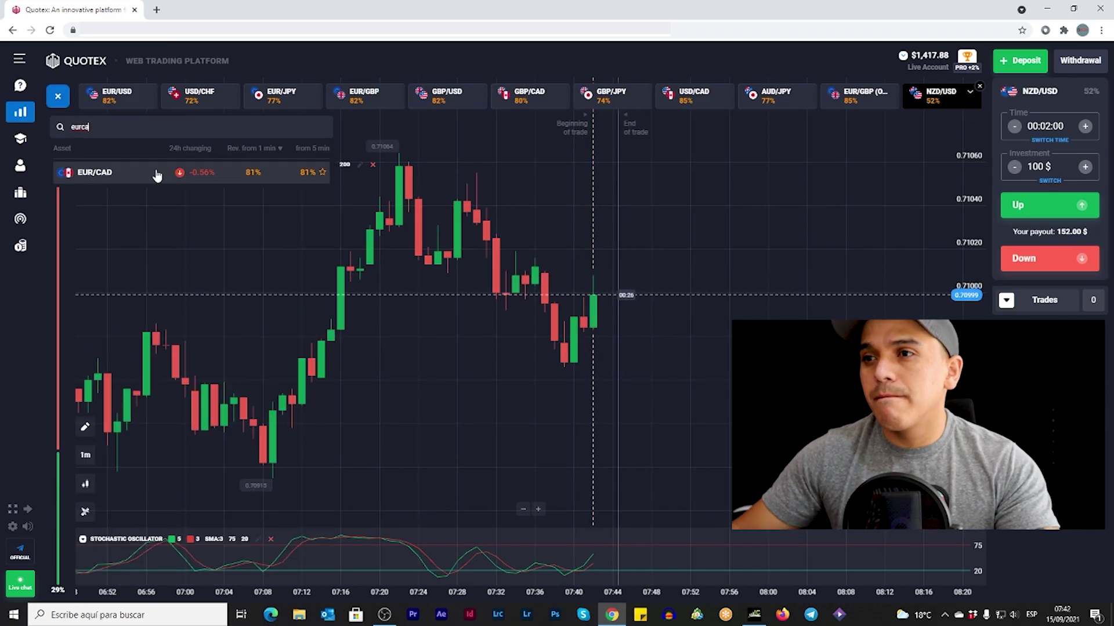
click(157, 173)
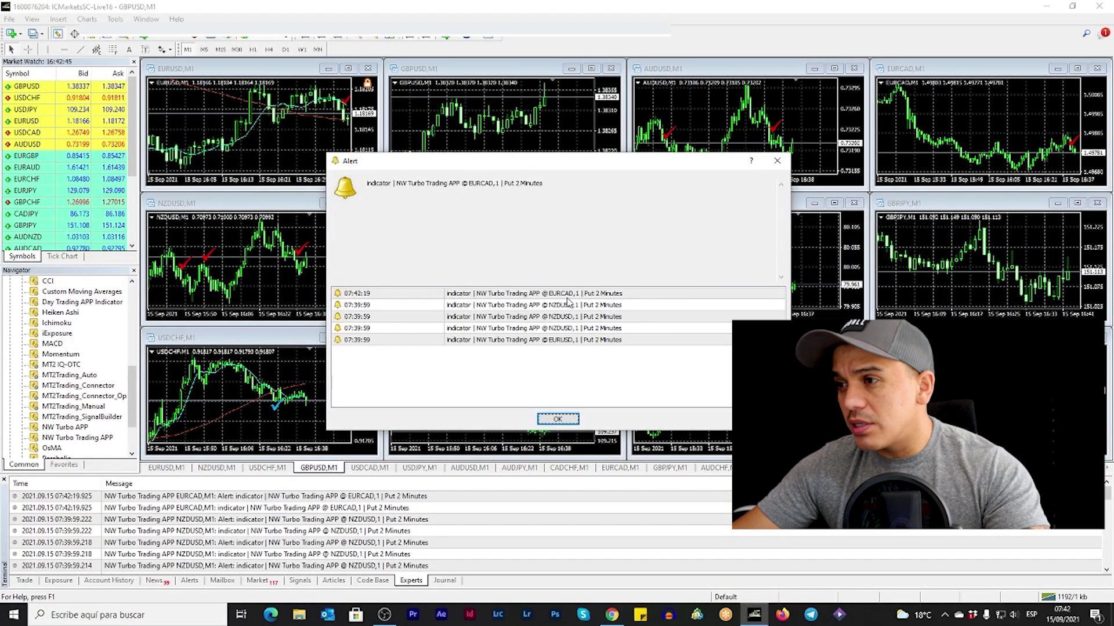
key(alt+Tab)
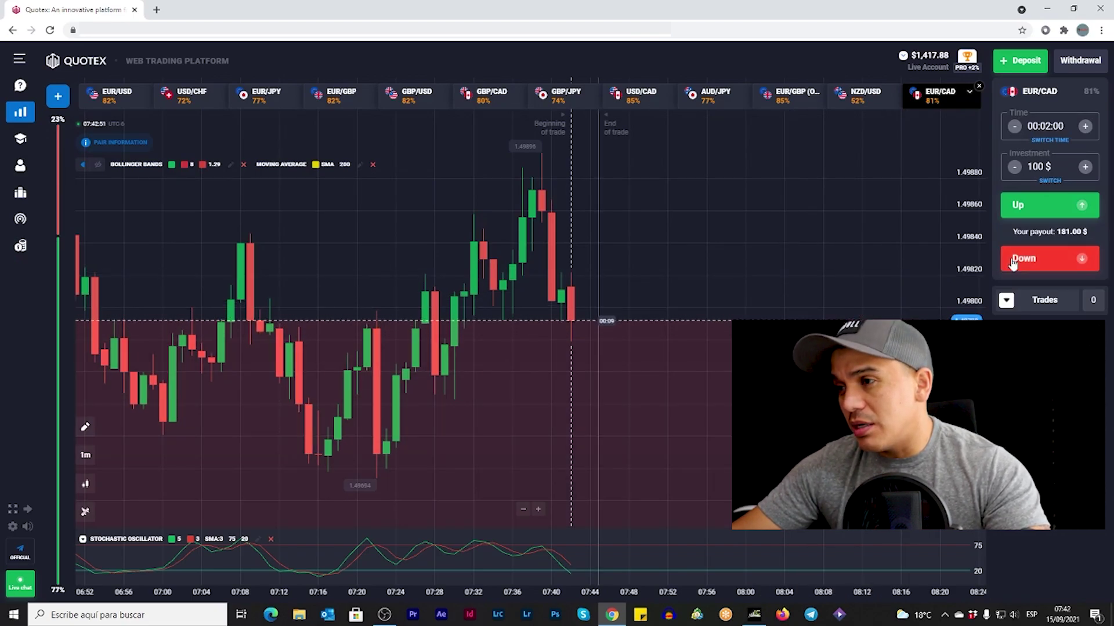
click(1012, 260)
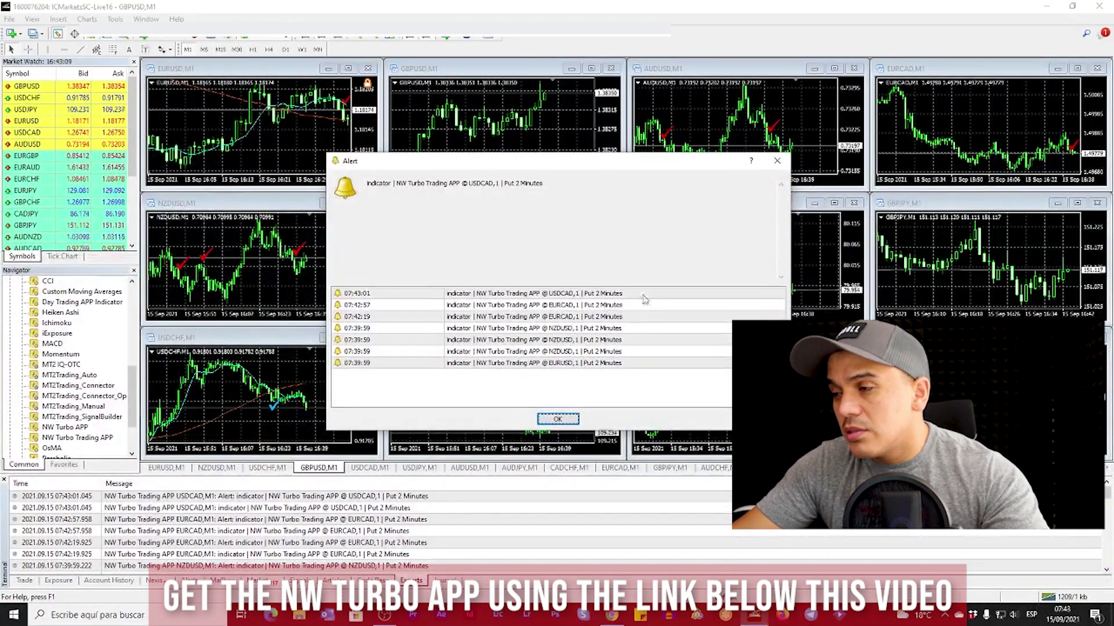
Step: Close the NZD/USD and EUR/GBP (OTC) asset tabs
key(alt+Tab)
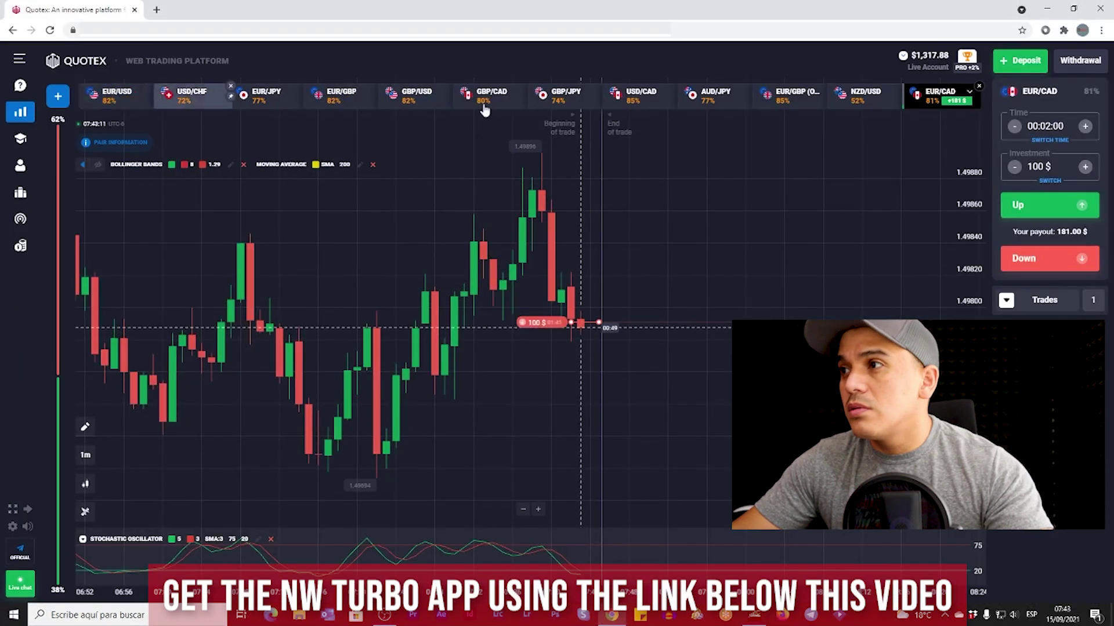
click(902, 90)
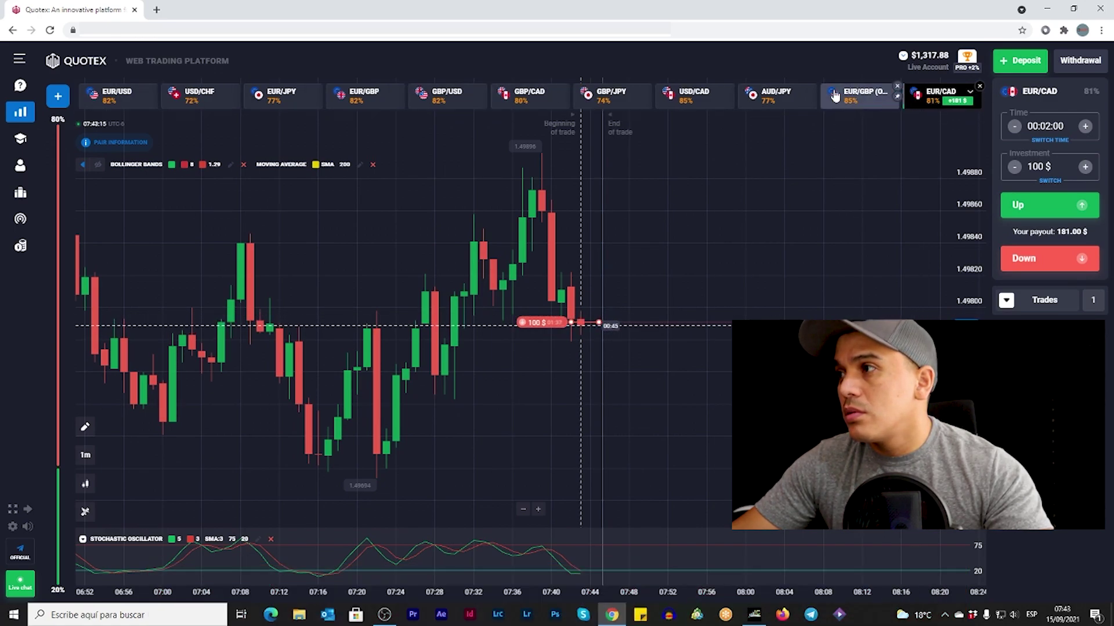
click(897, 88)
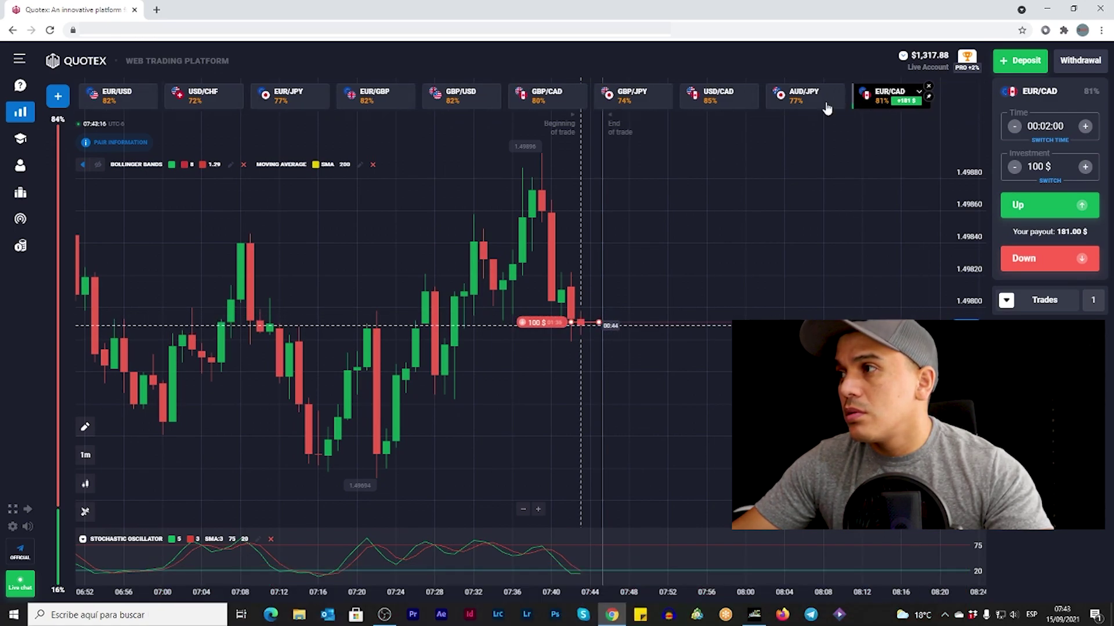
Step: Open a $100 two-minute Down trade on USD/CAD and check the new MT4 alert
click(57, 96)
text(usd)
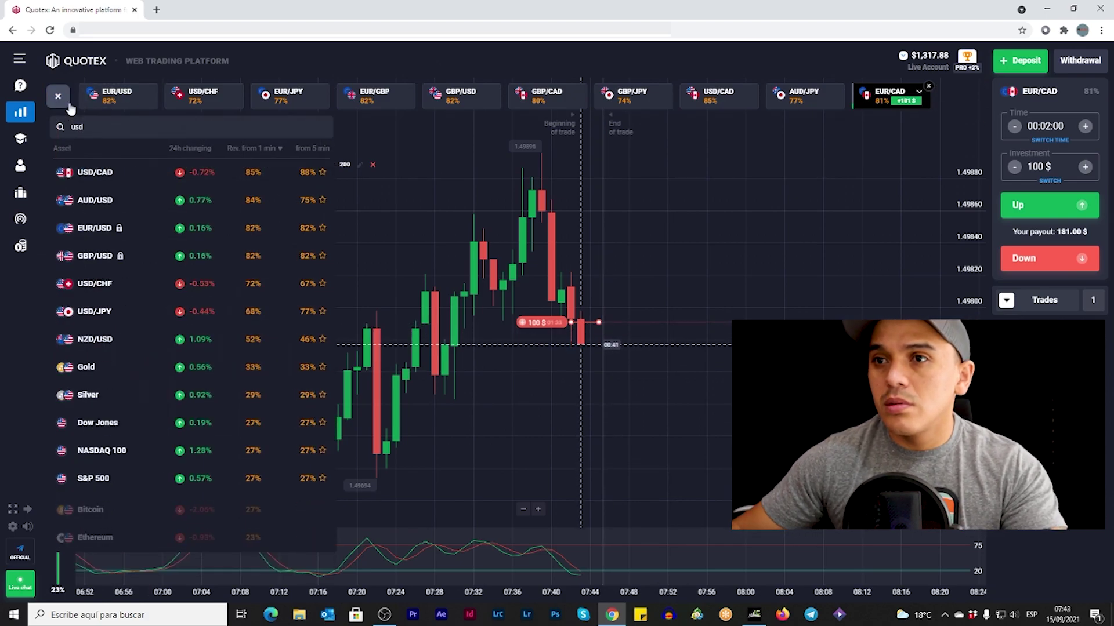
click(116, 178)
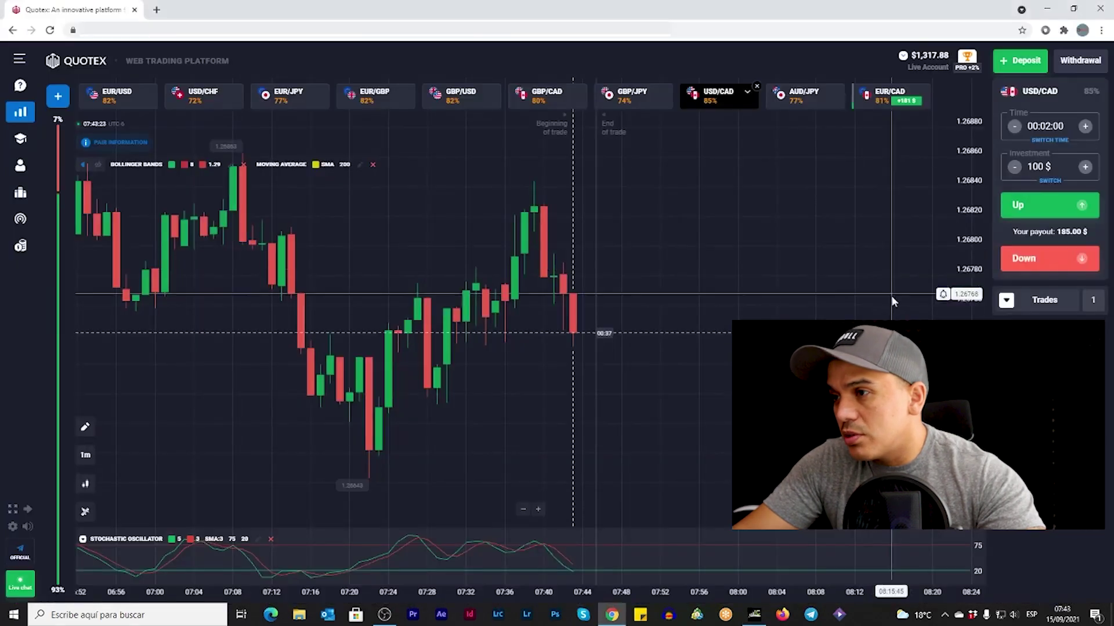
click(1036, 259)
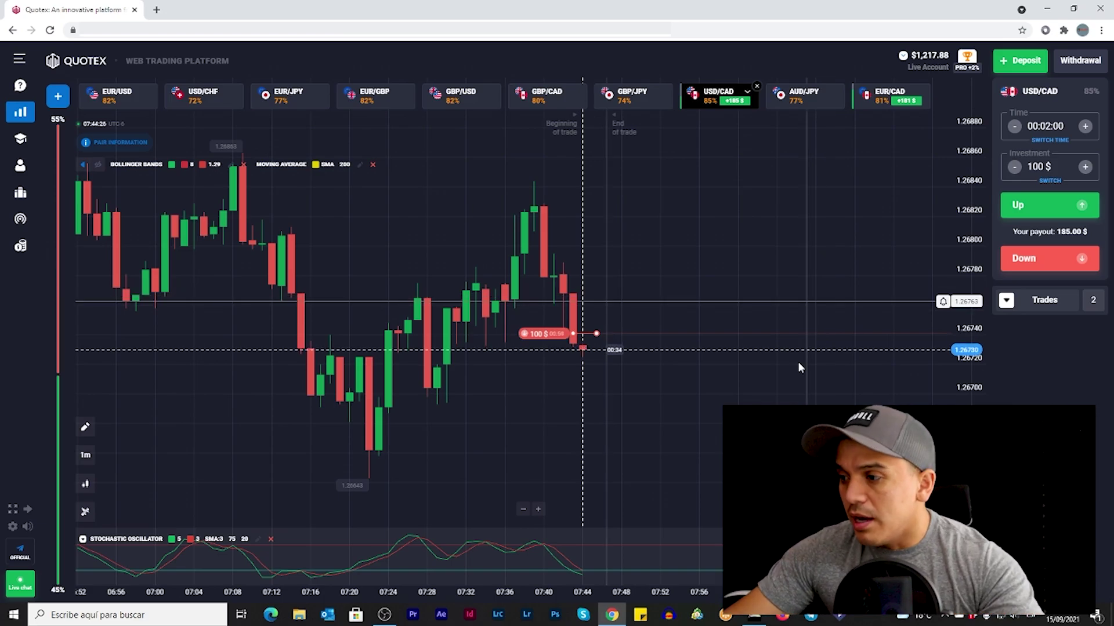
click(755, 616)
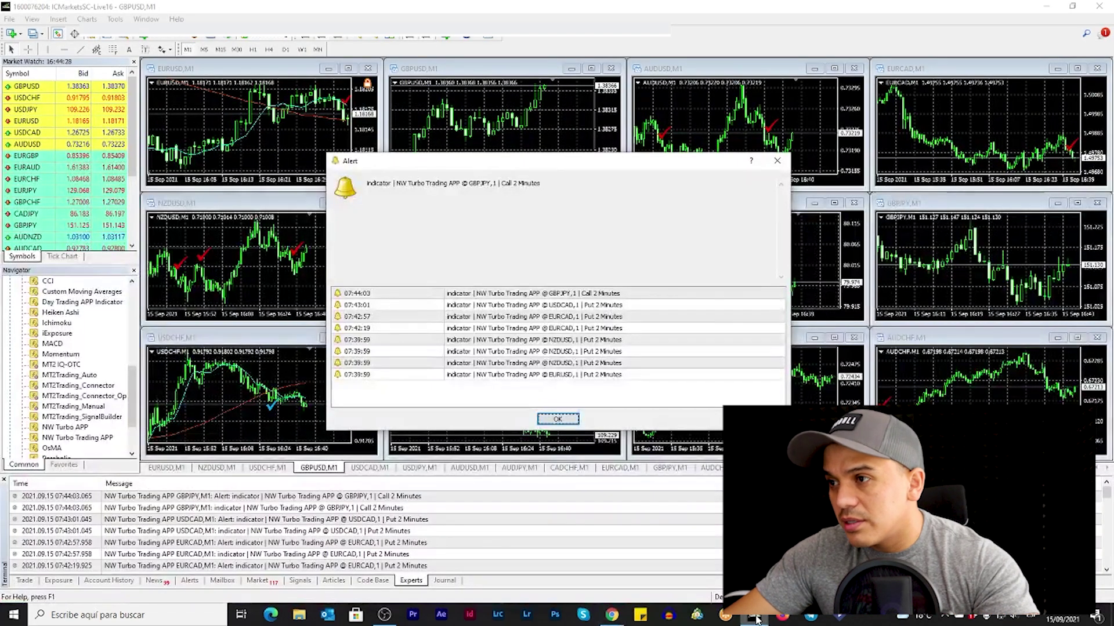
Step: Switch the chart to GBP/JPY and open a $100 two-minute Up trade
click(757, 617)
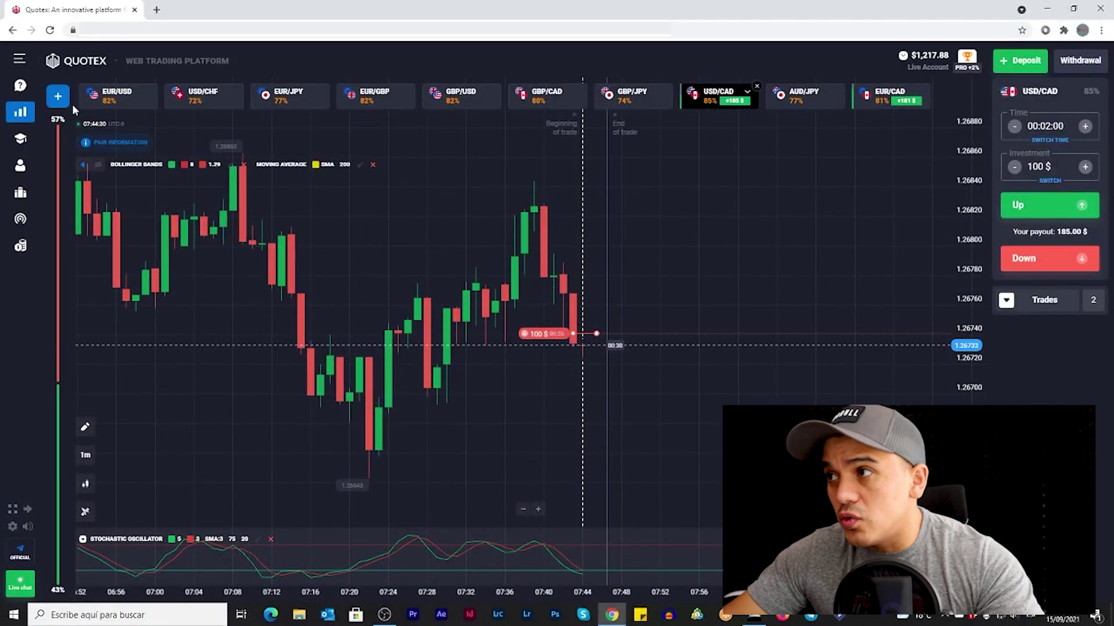
click(57, 97)
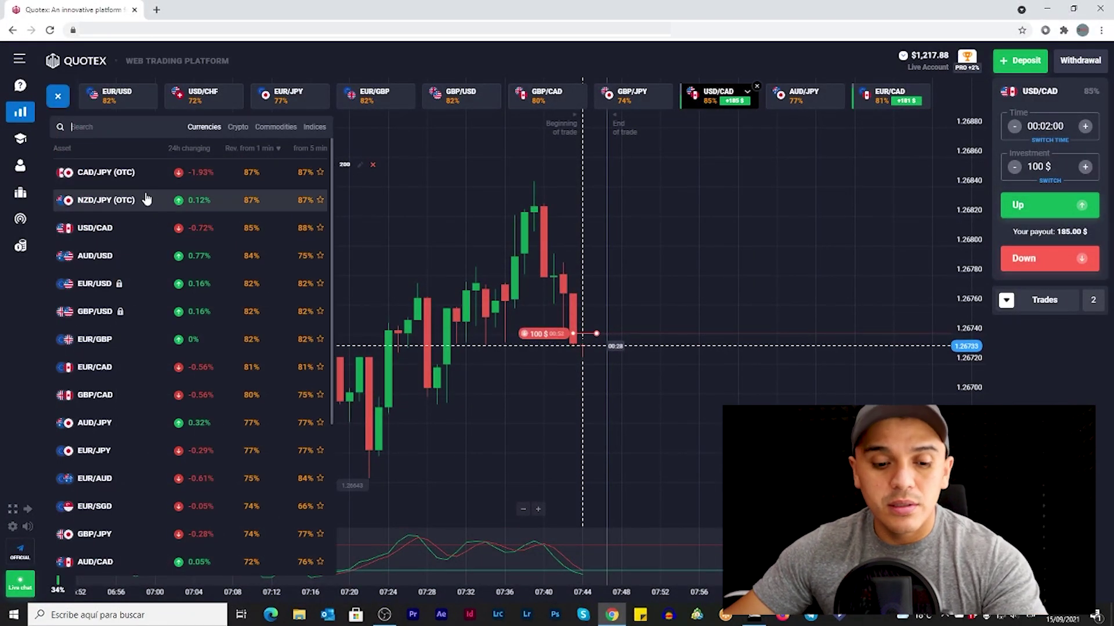
text(gbpj)
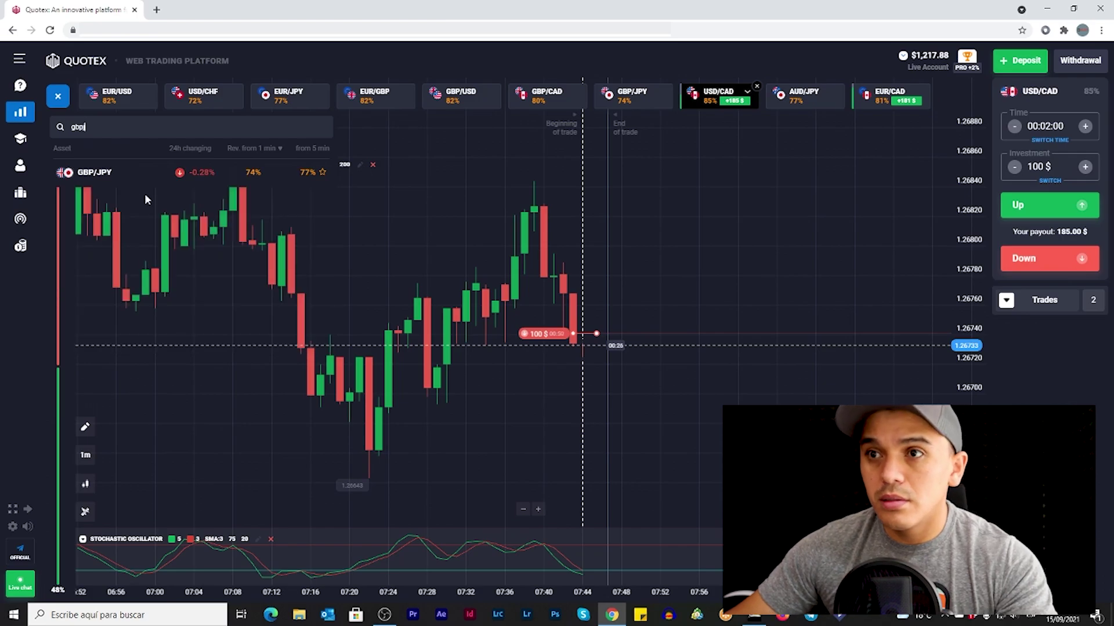
click(136, 175)
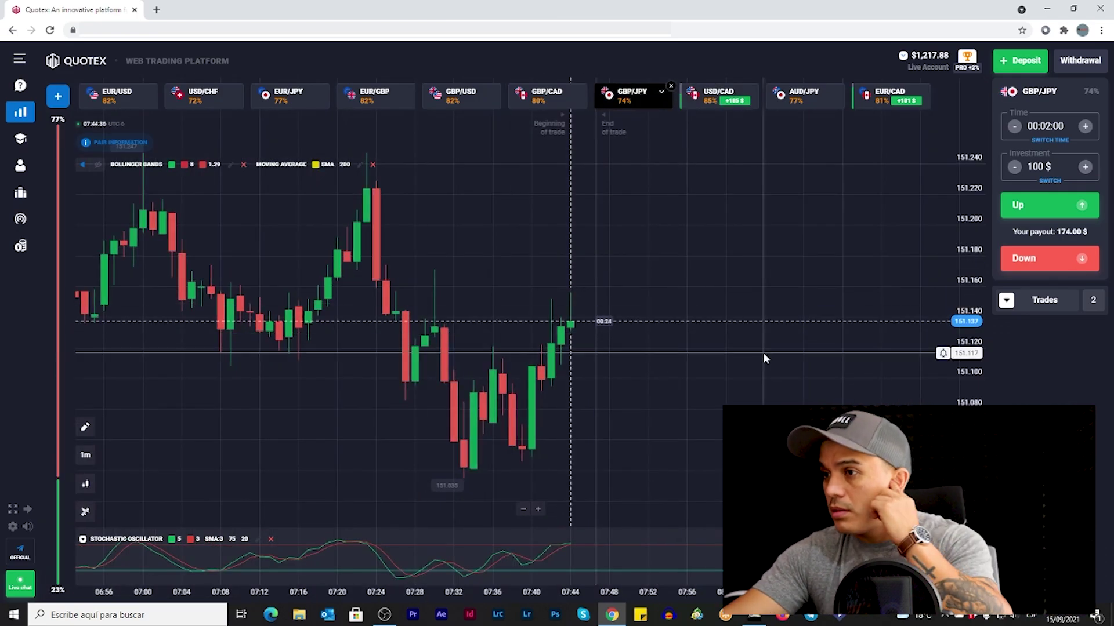
click(1035, 205)
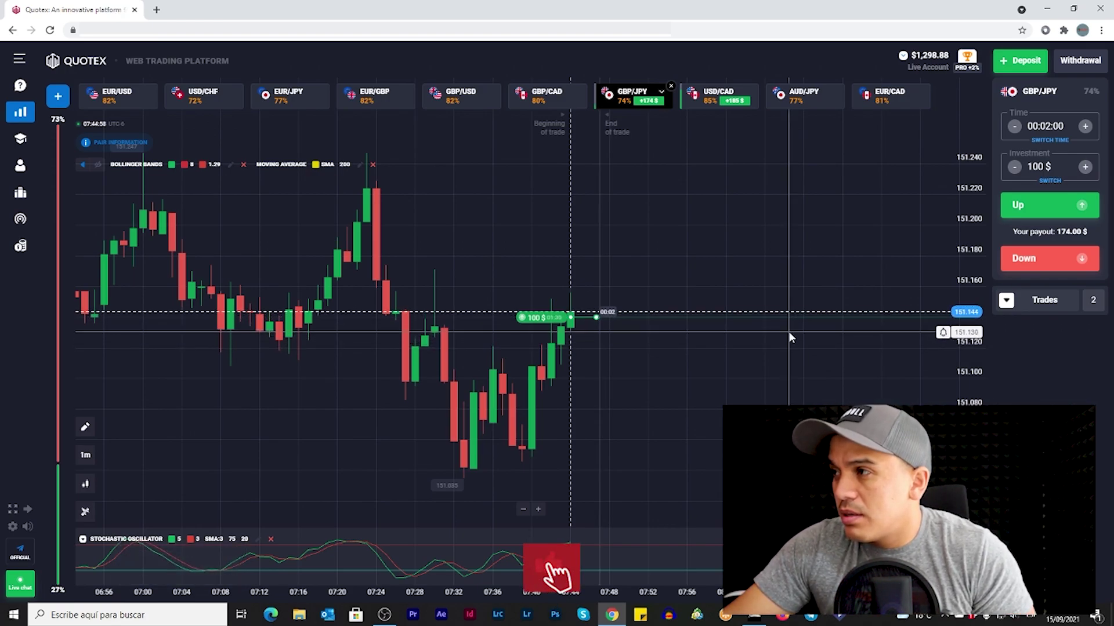
Step: Review the running USD/CAD trade, return to GBP/JPY, and bring up the NW Turbo alerts
click(734, 96)
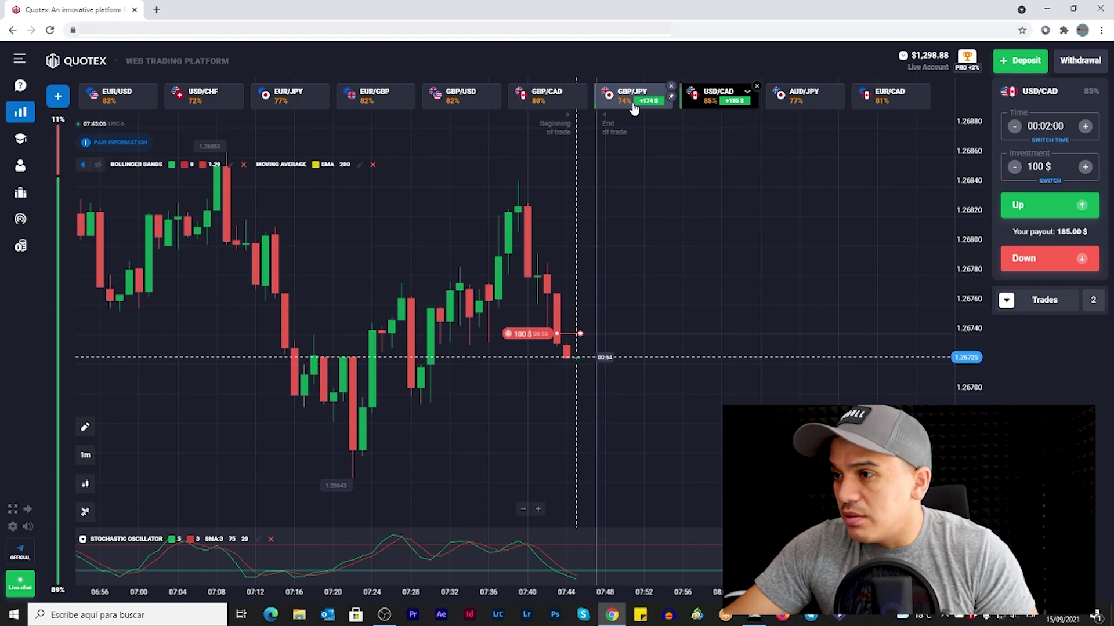
click(634, 101)
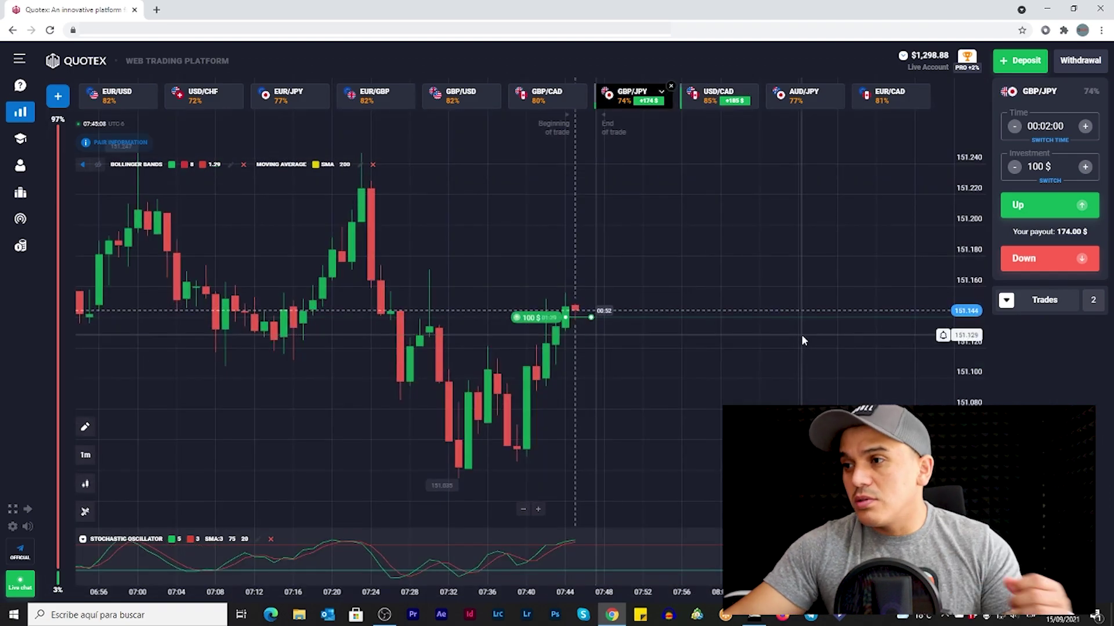
key(alt+Tab)
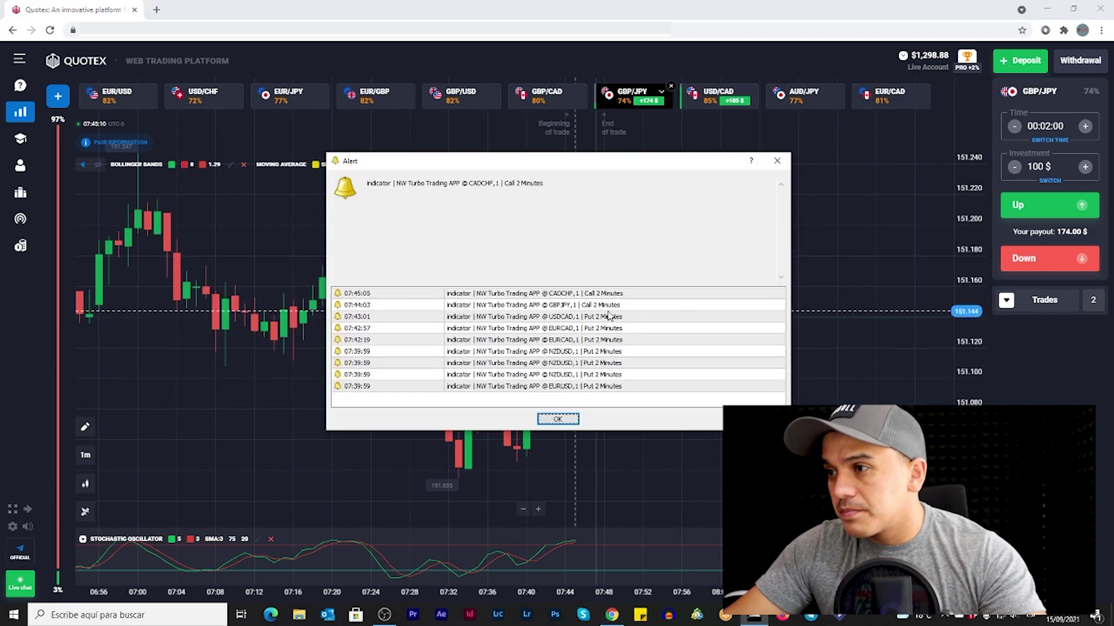
click(899, 183)
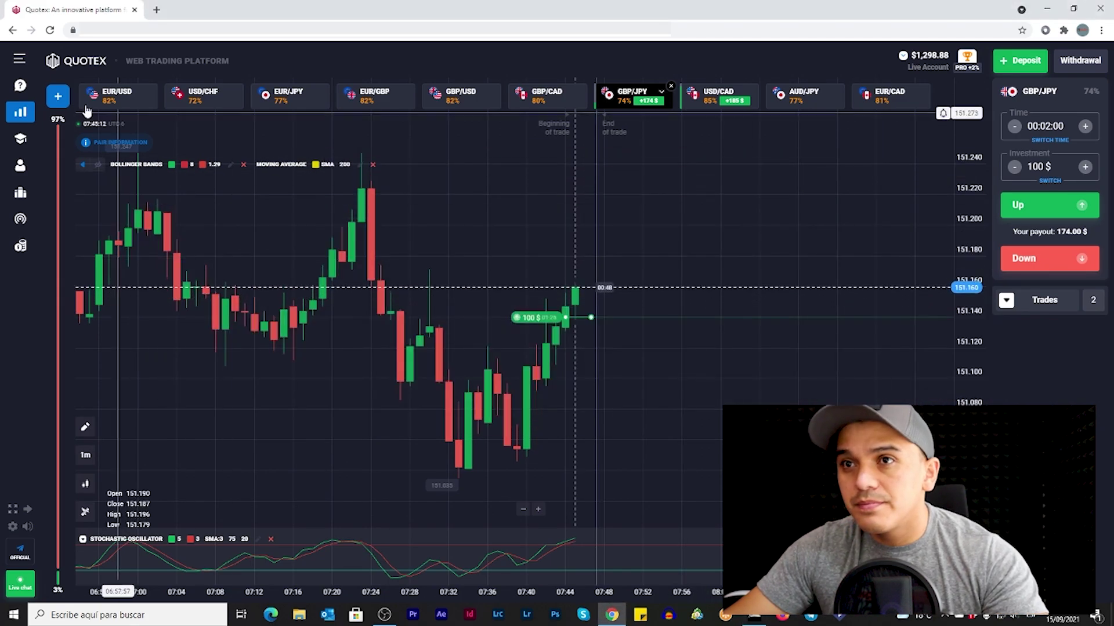
click(64, 103)
text(cad)
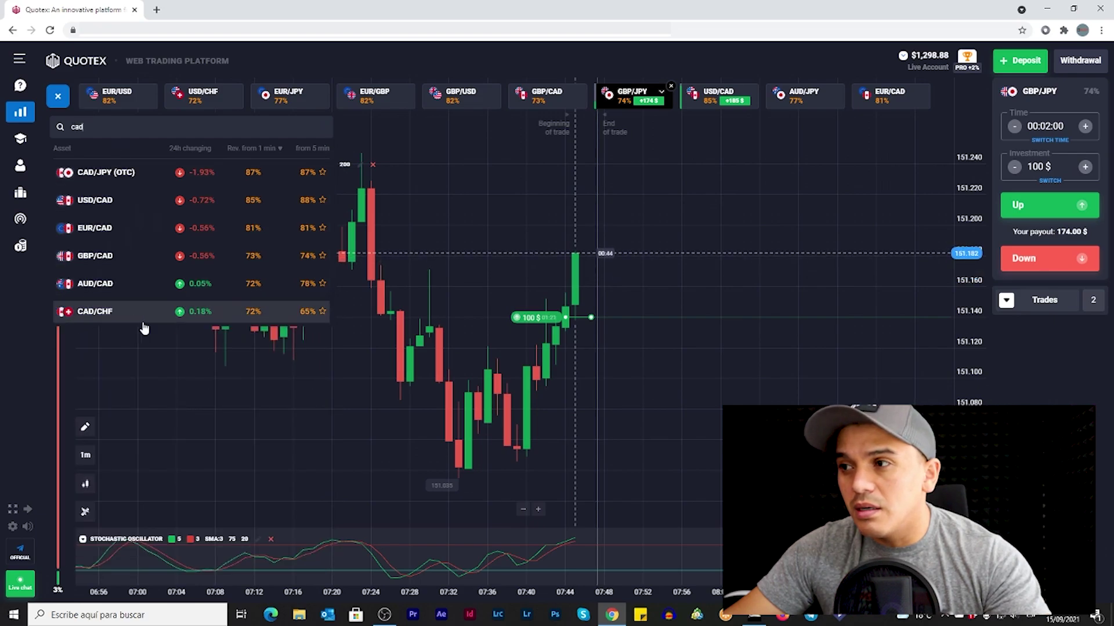
click(539, 290)
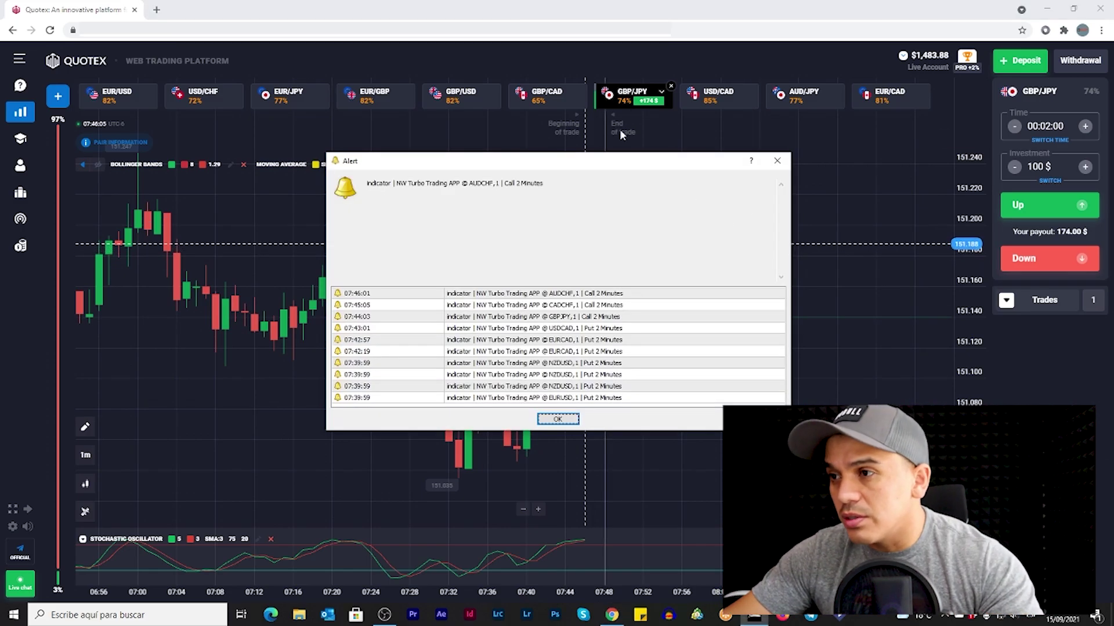
Step: Buy a $100 two-minute Up trade on AUD/CHF at 0.67257, then return to GBP/JPY
key(alt+Tab)
click(59, 97)
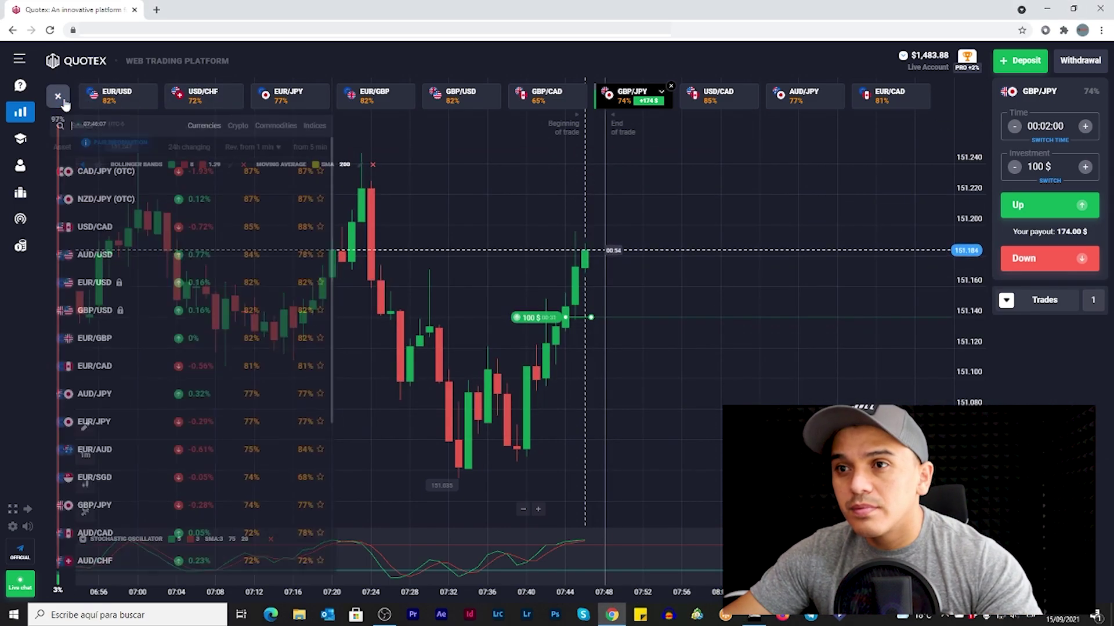
text(aud)
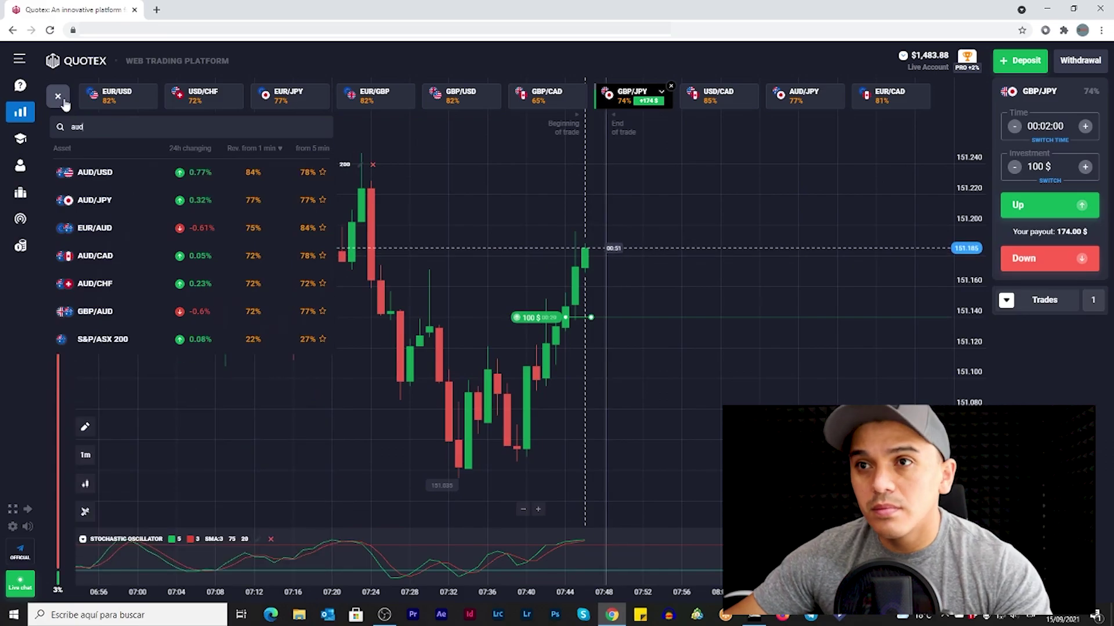
click(146, 288)
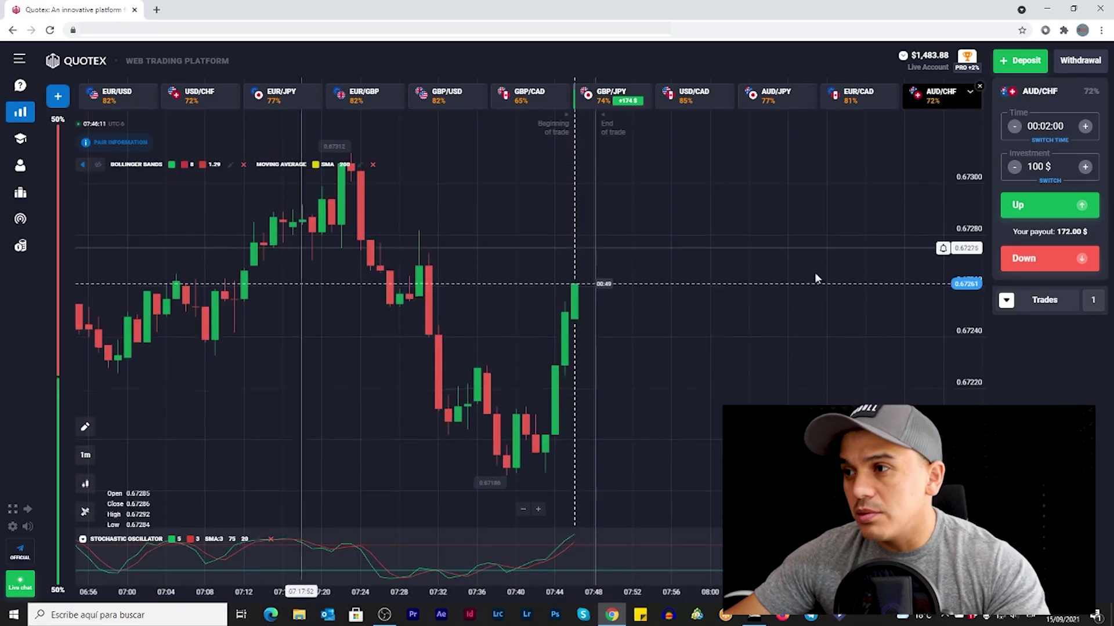
click(1056, 210)
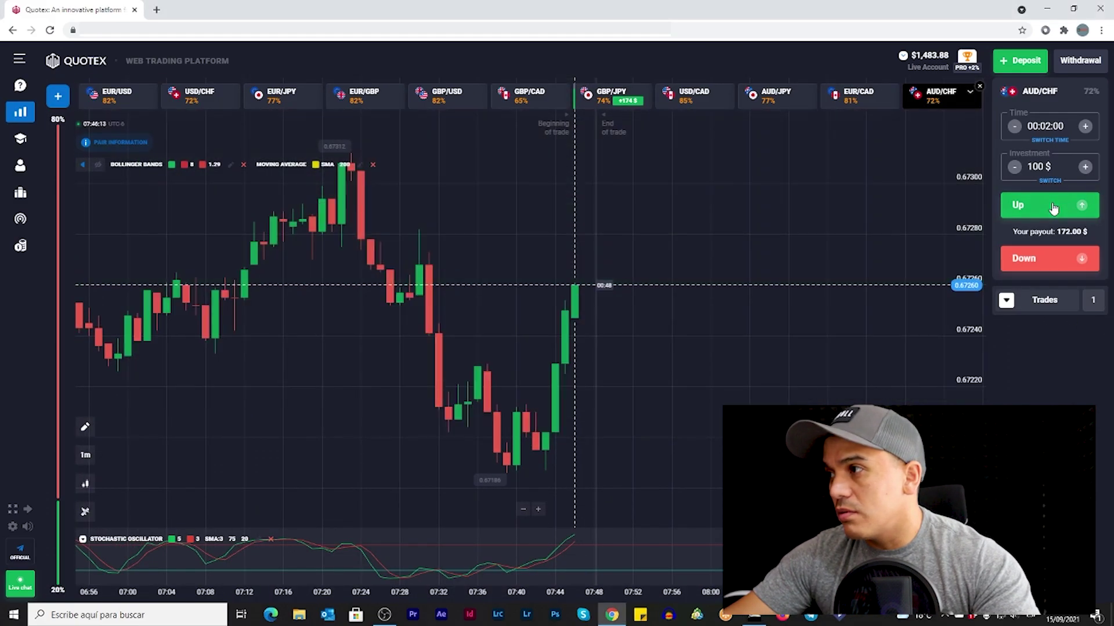
click(1056, 209)
click(626, 104)
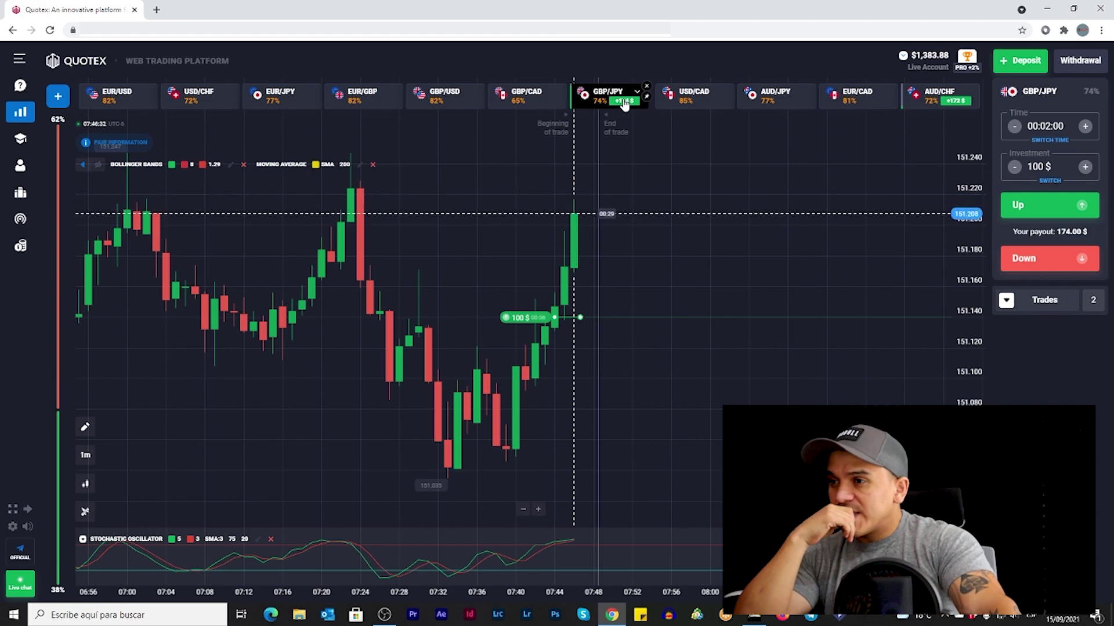
Step: Show the AUD/CHF chart and expand the trades list with the $172 and $174 payouts
click(940, 99)
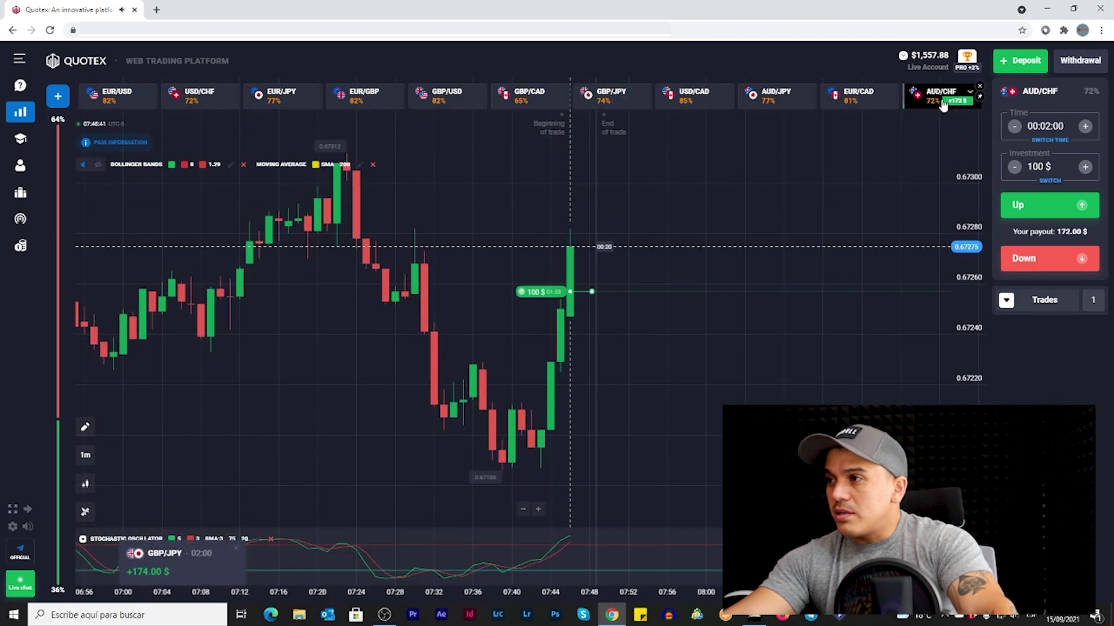
click(945, 104)
click(619, 348)
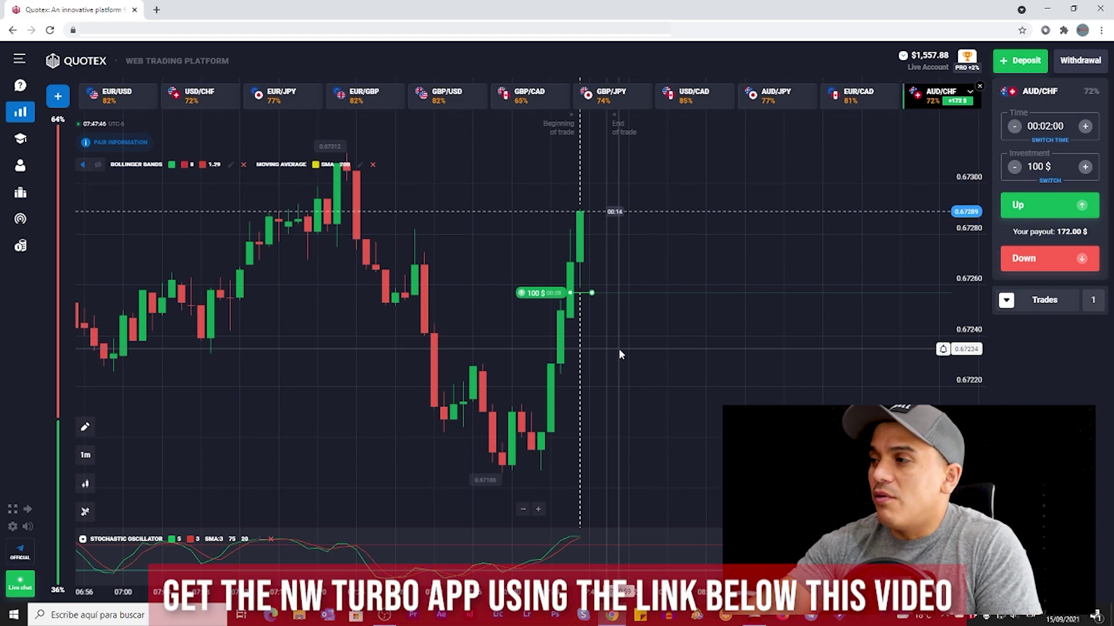
click(1007, 301)
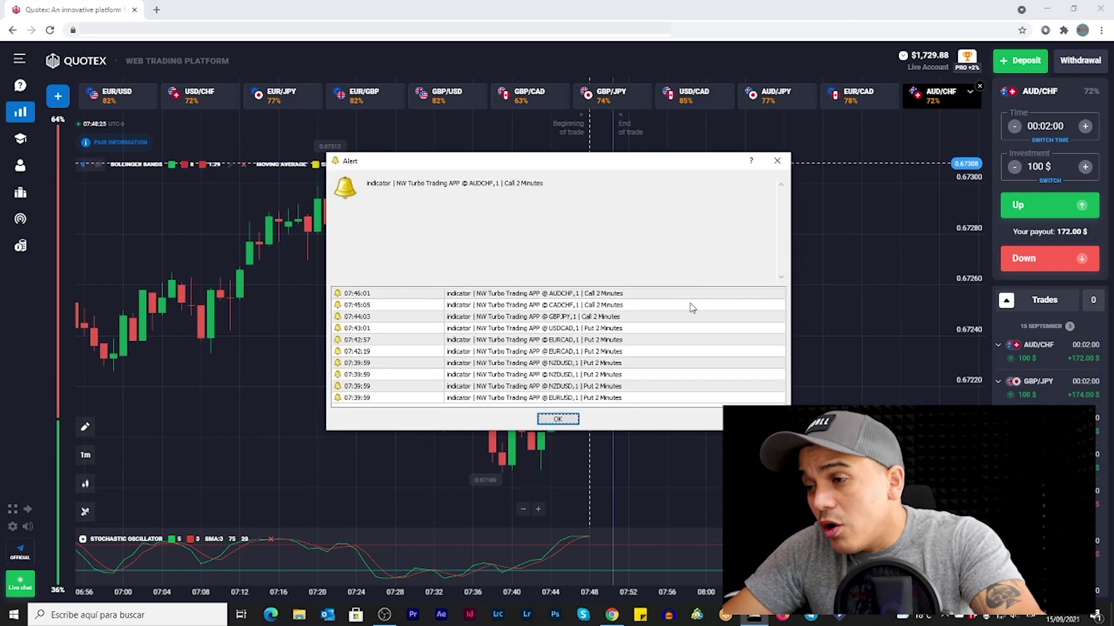
Step: Dismiss the MT4 signal alert with OK
click(558, 419)
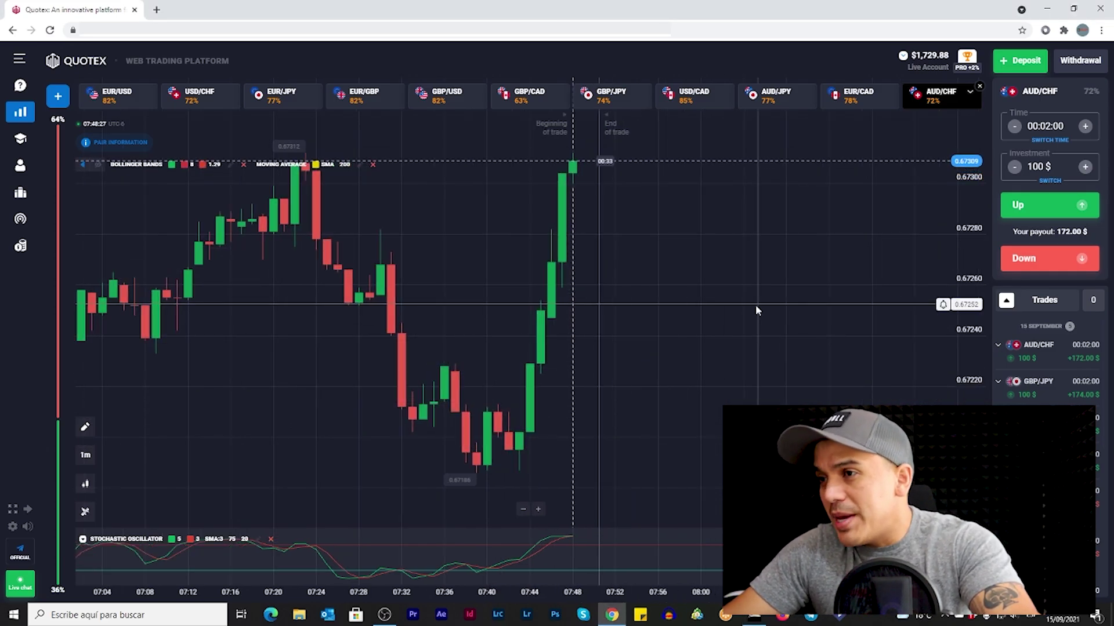
scroll(711, 307, down, 3)
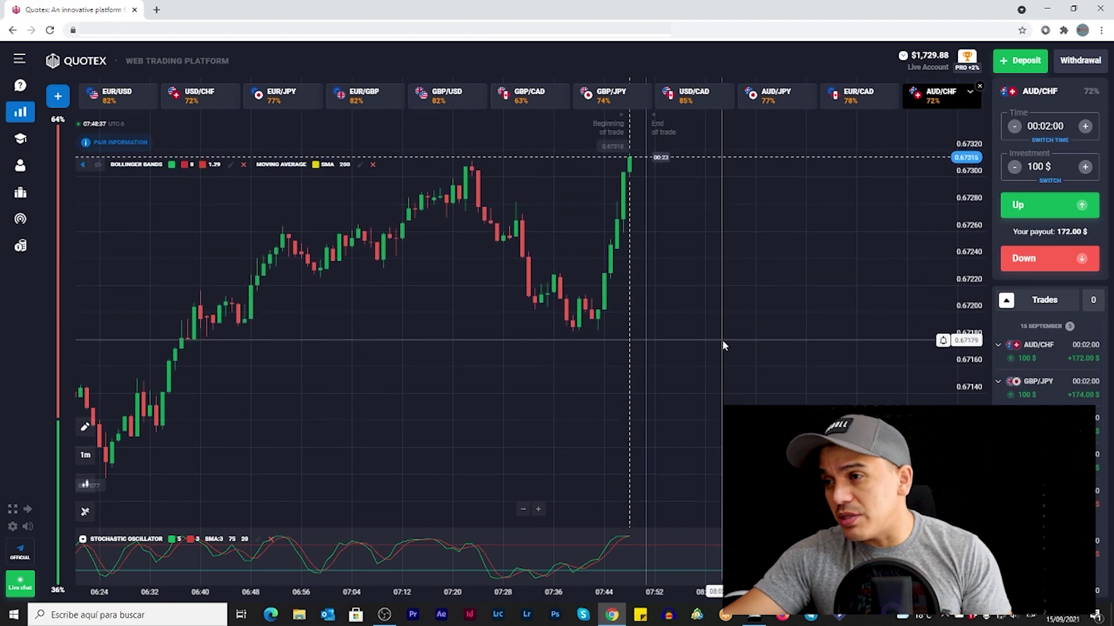
scroll(721, 344, down, 2)
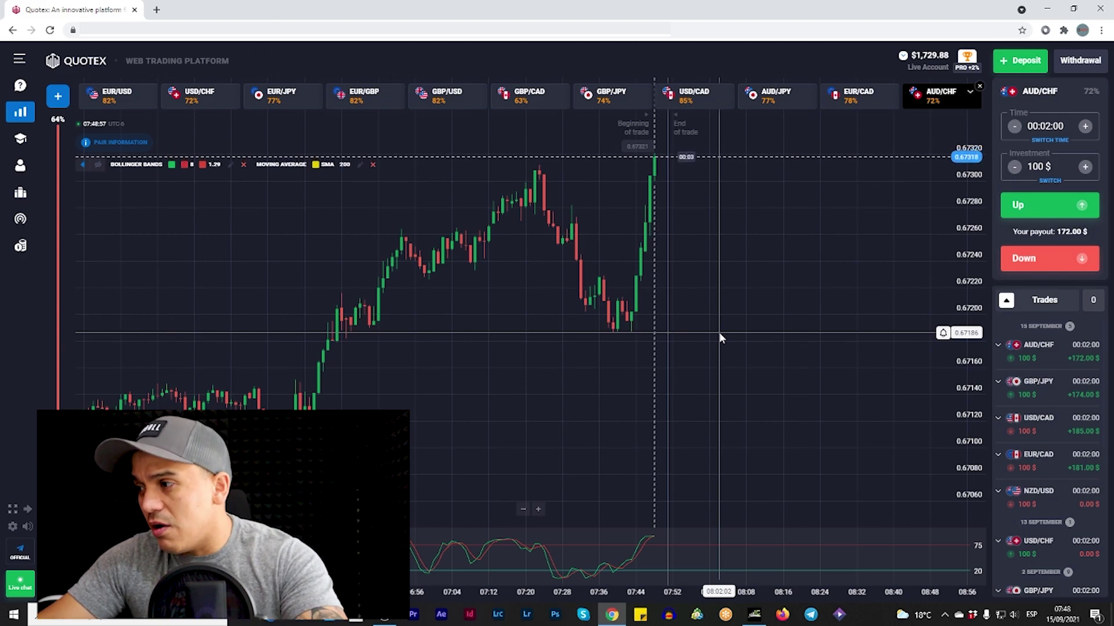
scroll(720, 335, up, 1)
scroll(719, 335, up, 1)
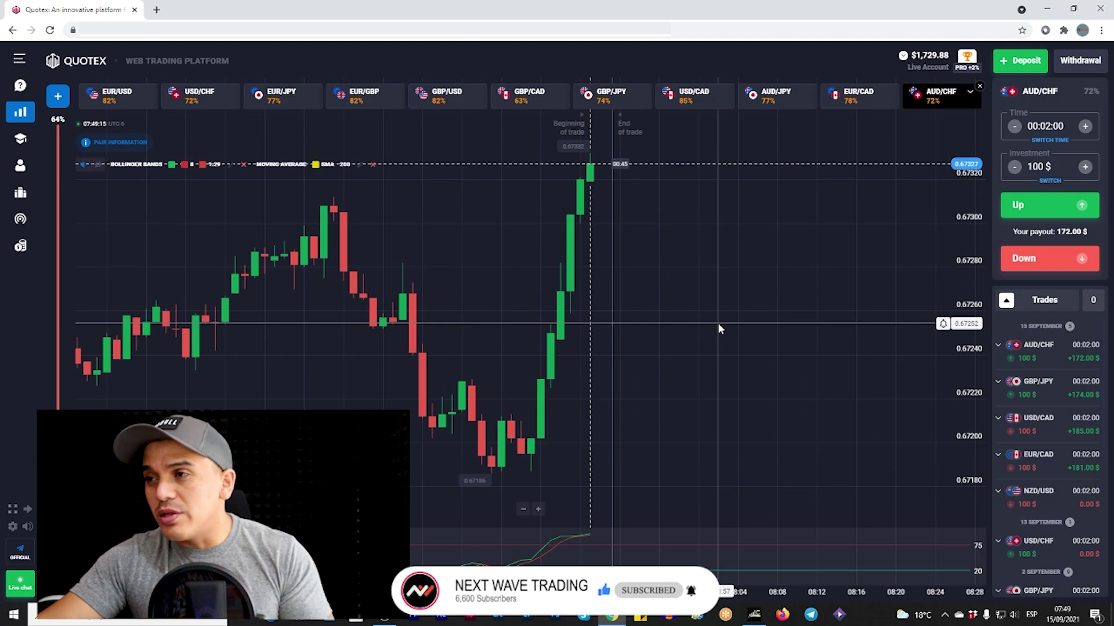
scroll(687, 451, down, 3)
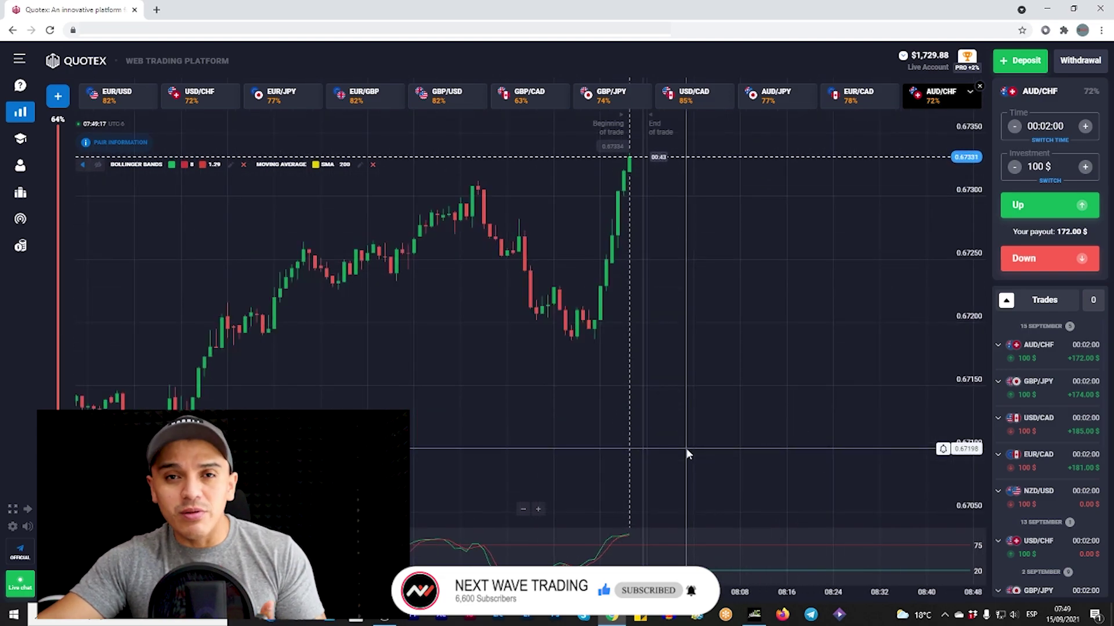